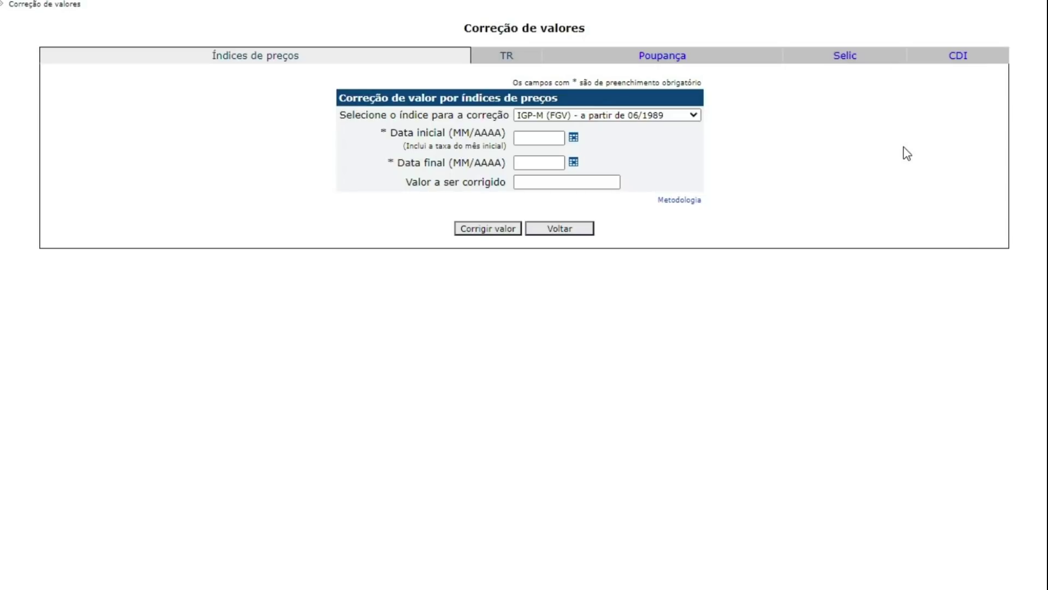
# Fill the TR correction form with series start date 01/01/2010, series due date 01/06/2020 and effective payment date 01/06/2020.
pyautogui.click(508, 61)
pyautogui.click(594, 132)
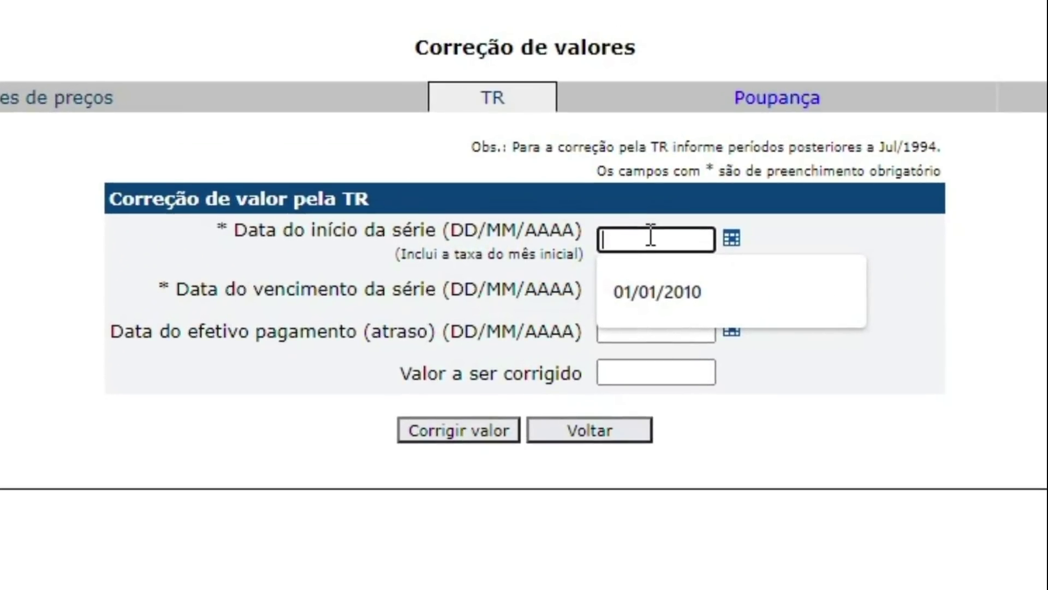
pyautogui.click(644, 294)
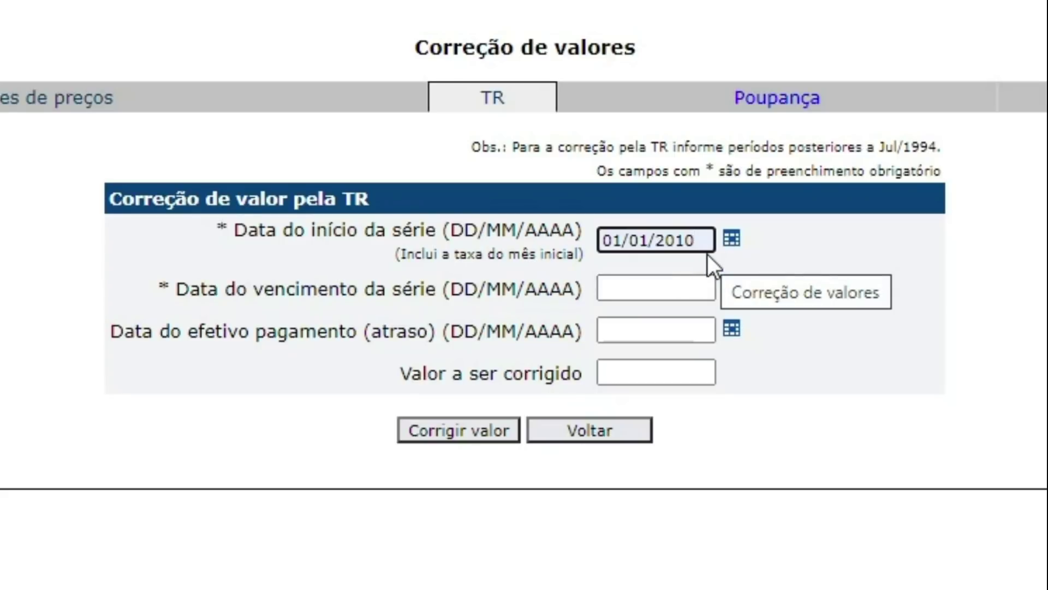
pyautogui.click(662, 295)
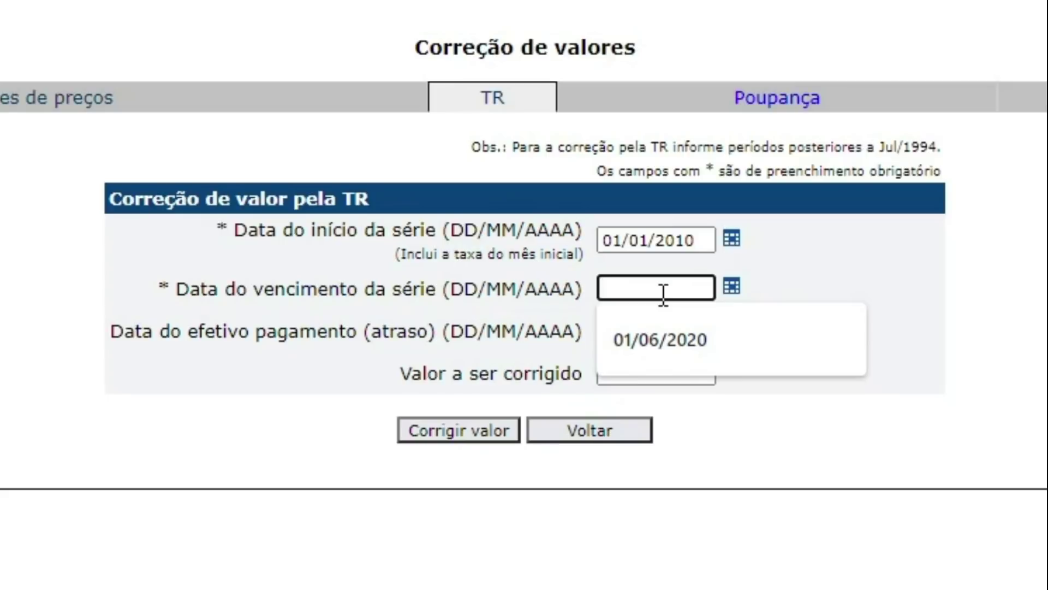
pyautogui.click(657, 339)
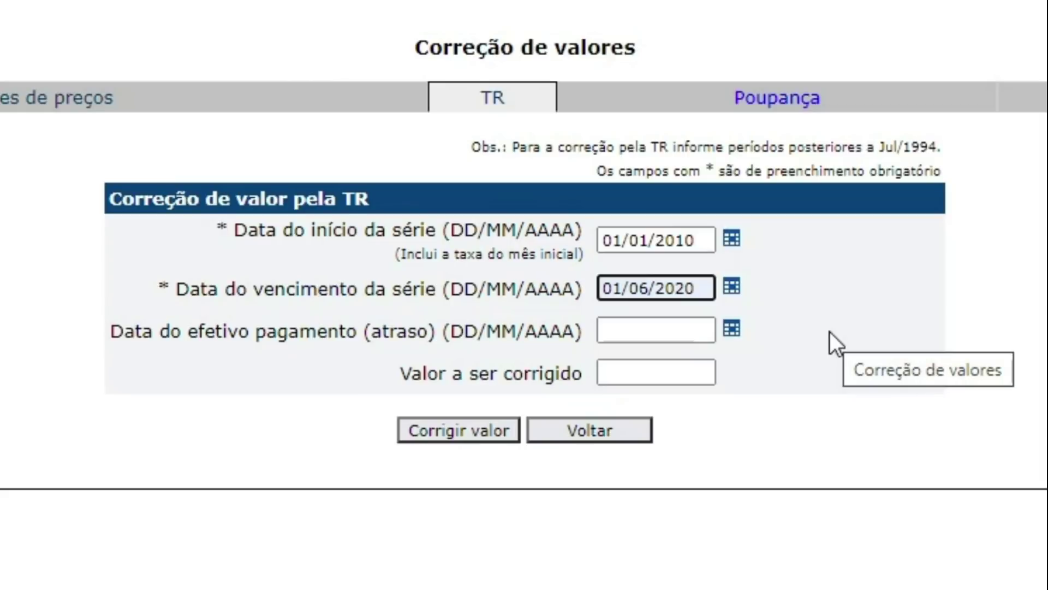
pyautogui.click(664, 331)
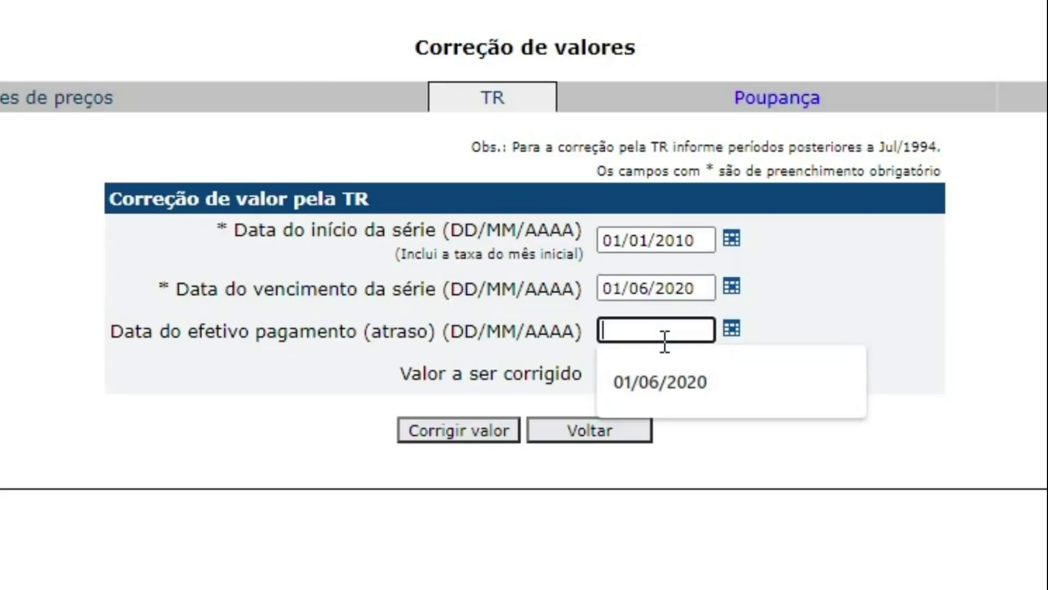
pyautogui.click(683, 376)
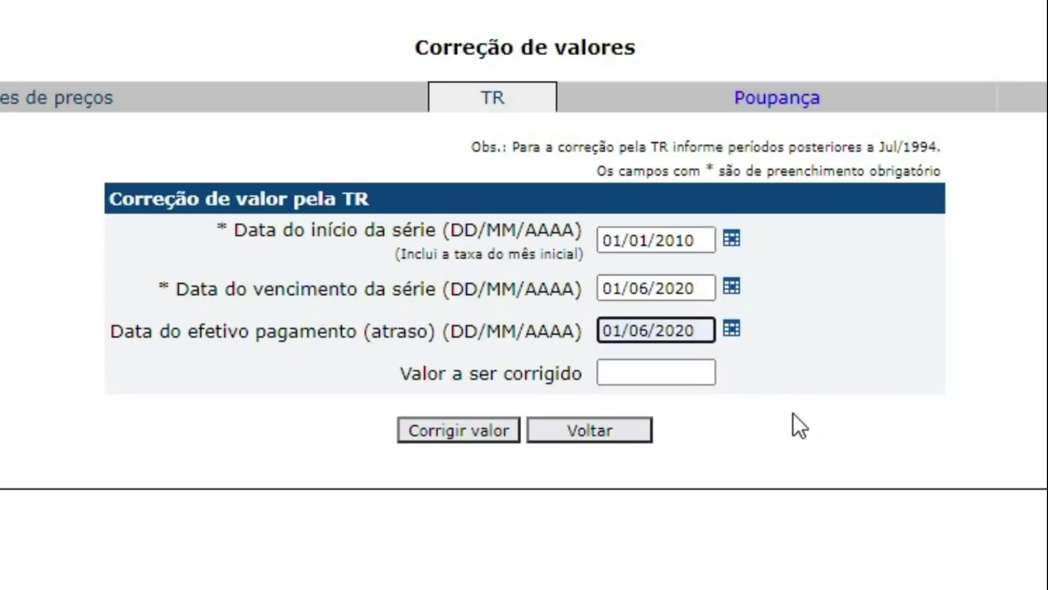
# Set the value to be corrected to 10000,00 and calculate the TR correction.
pyautogui.click(678, 372)
pyautogui.click(677, 424)
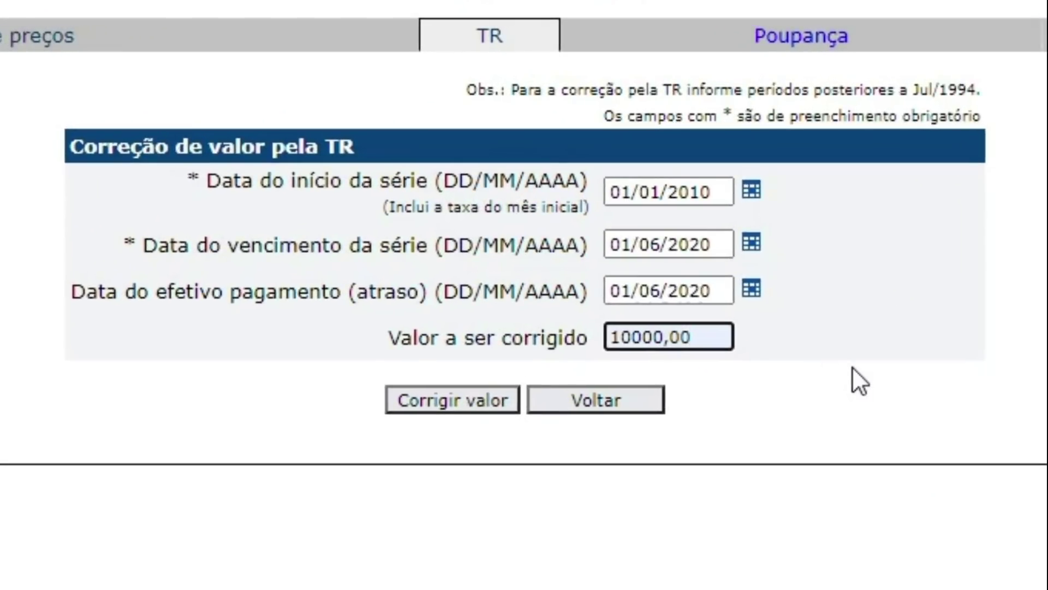
pyautogui.click(445, 402)
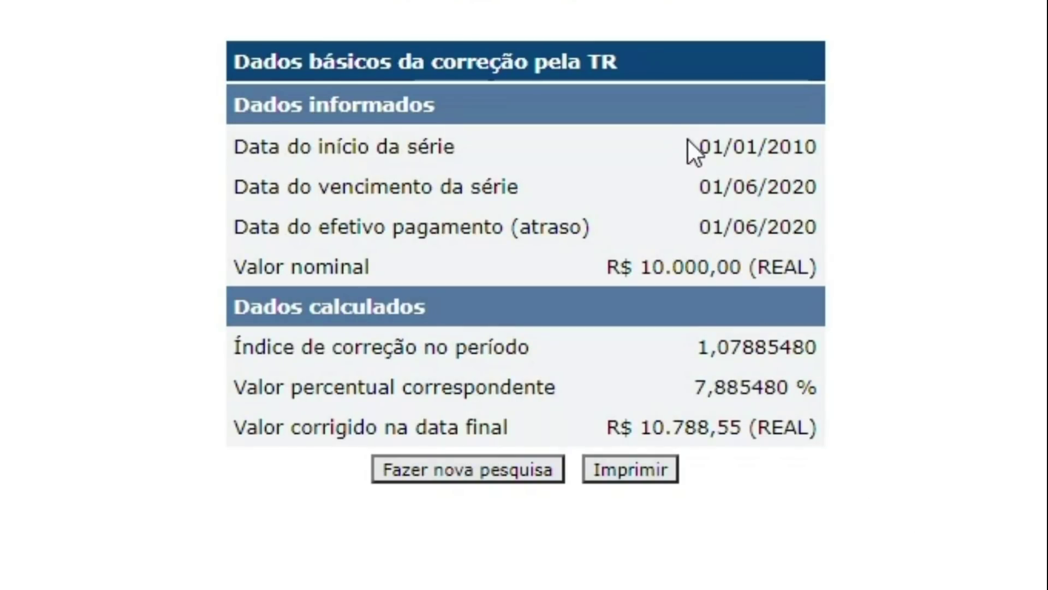
# Review the informed dates and nominal value in the TR correction result, including the effective payment date.
pyautogui.moveTo(689, 142); pyautogui.dragTo(815, 255)
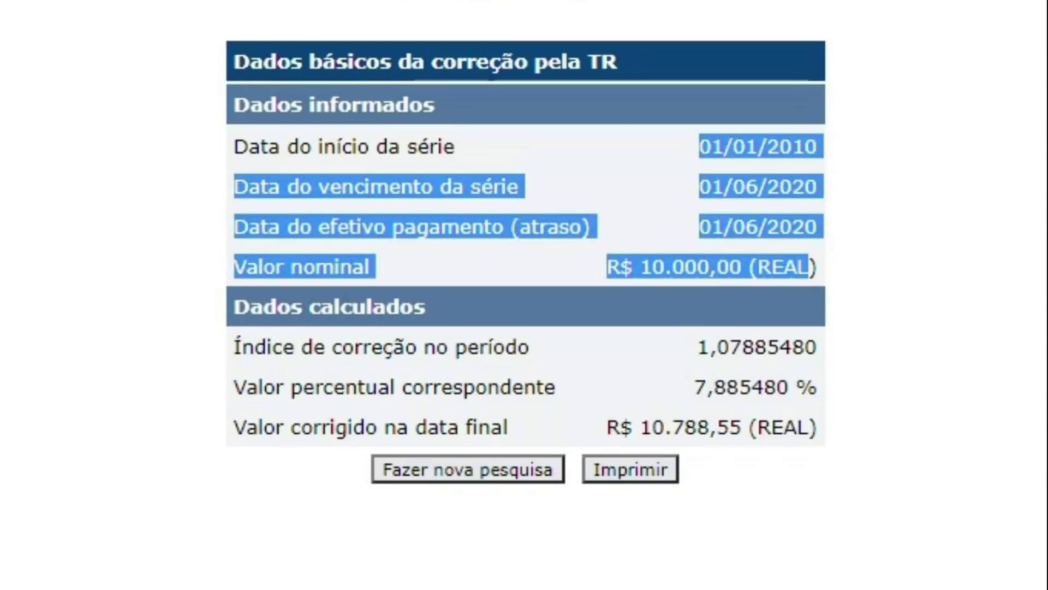
pyautogui.click(533, 251)
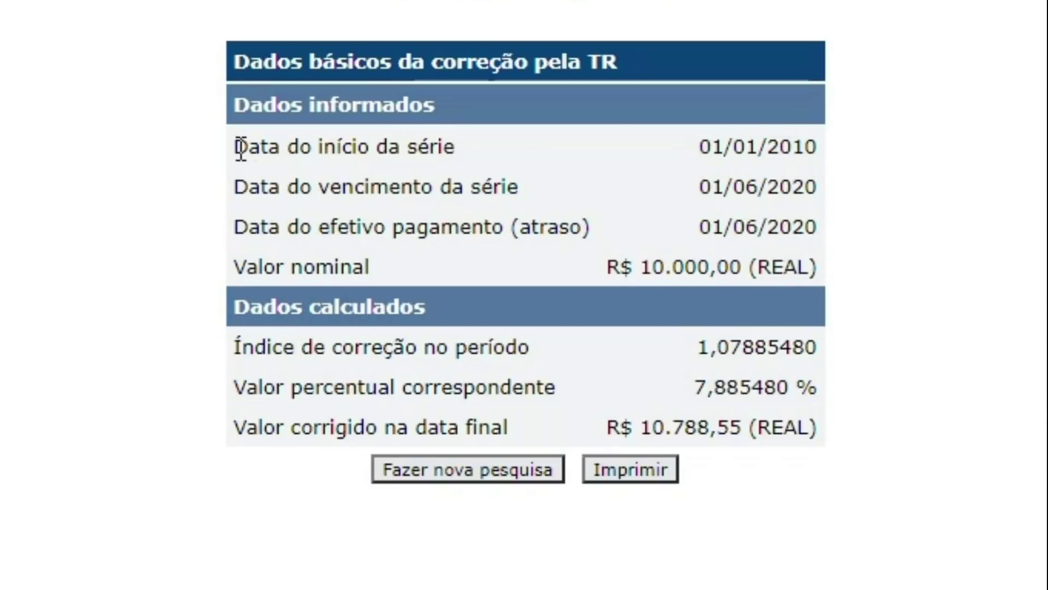
pyautogui.moveTo(238, 146); pyautogui.dragTo(468, 147)
pyautogui.moveTo(695, 145); pyautogui.dragTo(818, 146)
pyautogui.click(266, 227)
pyautogui.moveTo(235, 227); pyautogui.dragTo(388, 229)
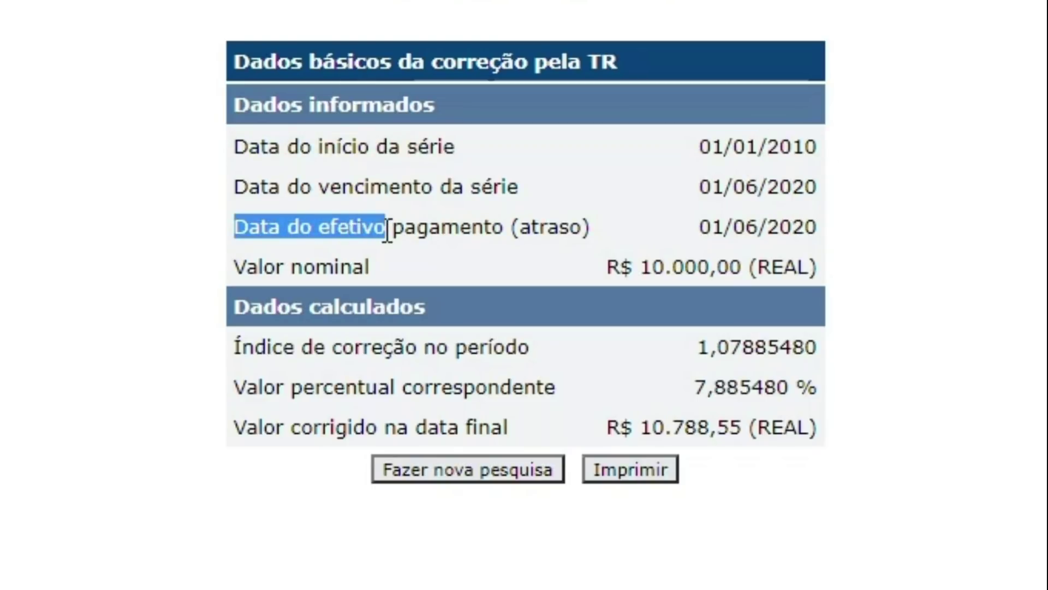
pyautogui.moveTo(388, 230); pyautogui.dragTo(578, 225)
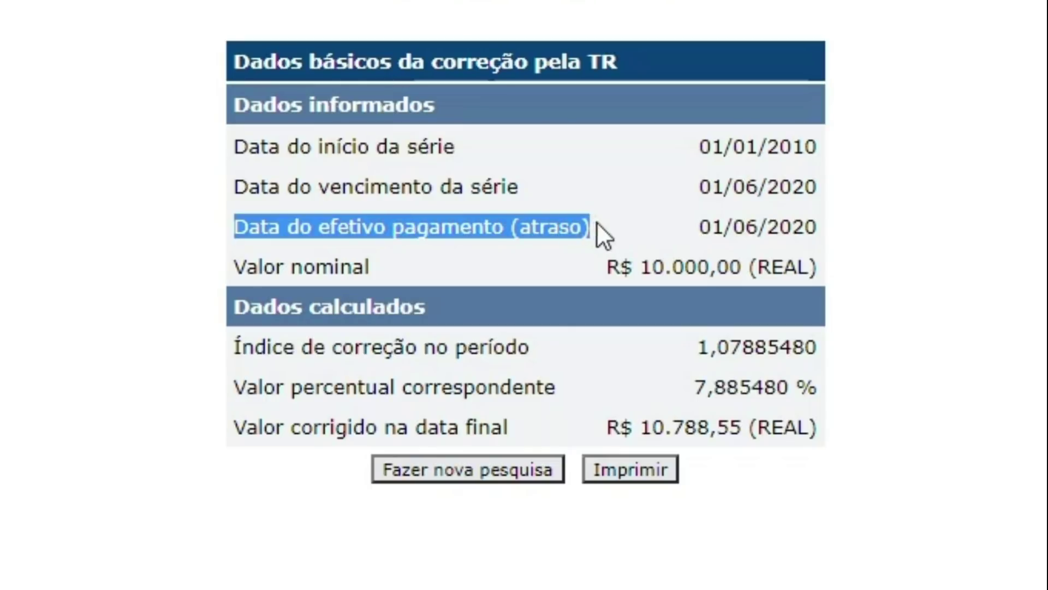
pyautogui.moveTo(600, 223); pyautogui.dragTo(840, 225)
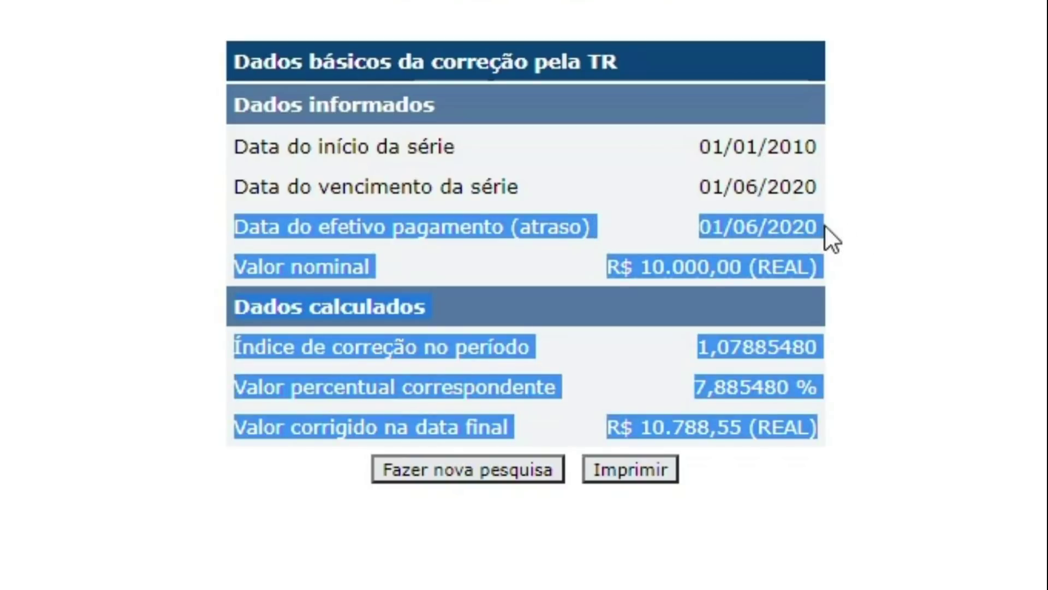
pyautogui.click(719, 228)
pyautogui.moveTo(697, 227); pyautogui.dragTo(854, 230)
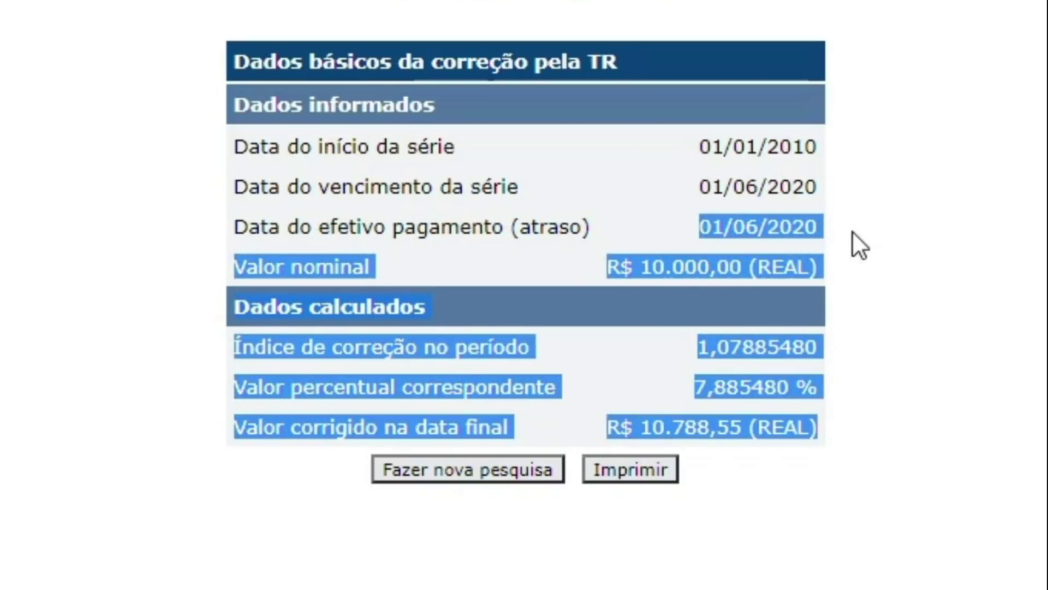
pyautogui.click(854, 232)
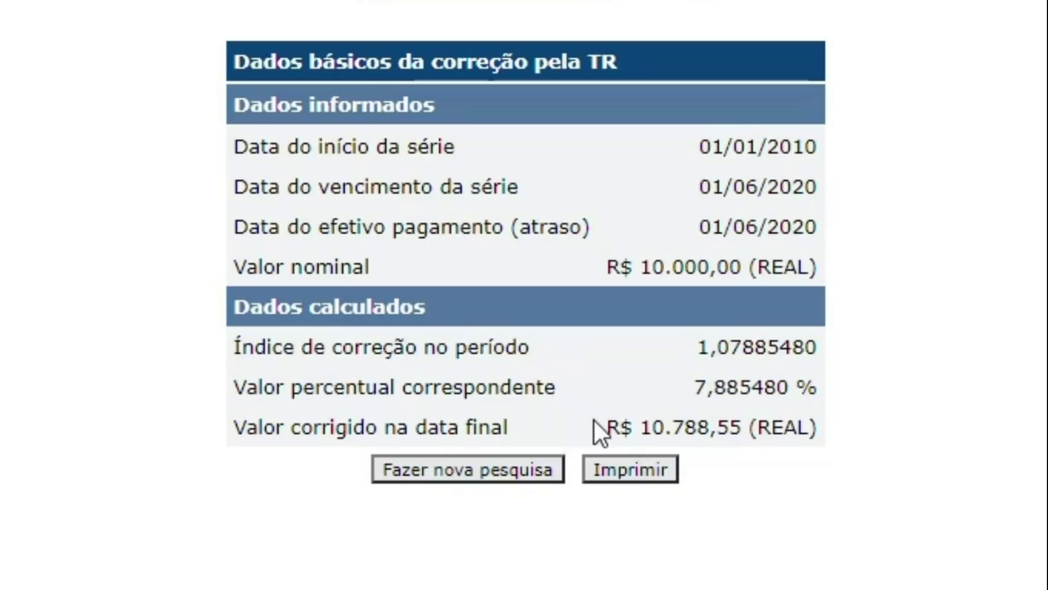
# Examine the corrected value at the final date in the TR correction result.
pyautogui.moveTo(601, 427); pyautogui.dragTo(885, 435)
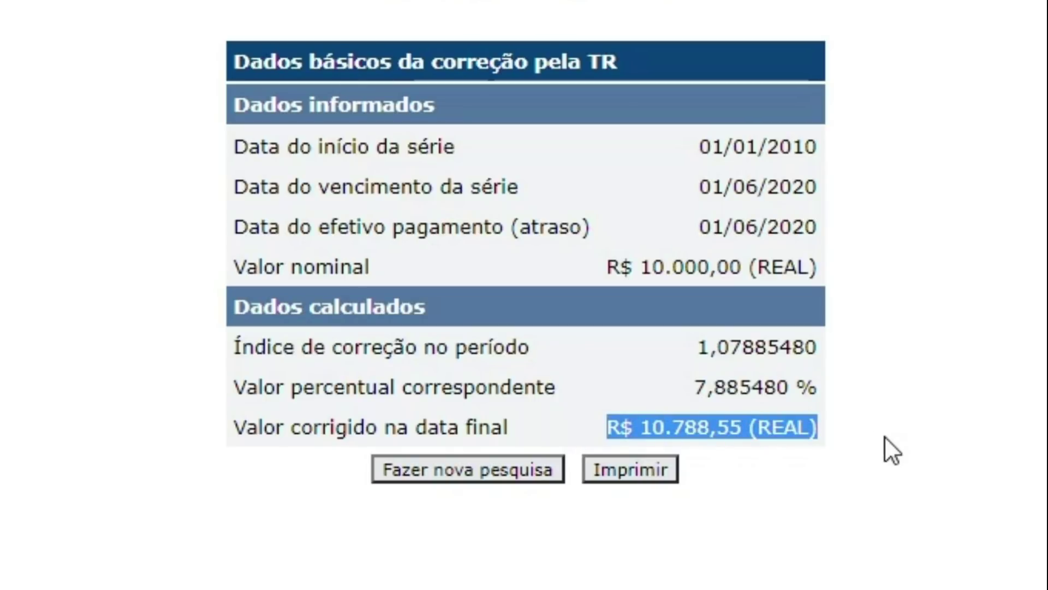
pyautogui.click(788, 420)
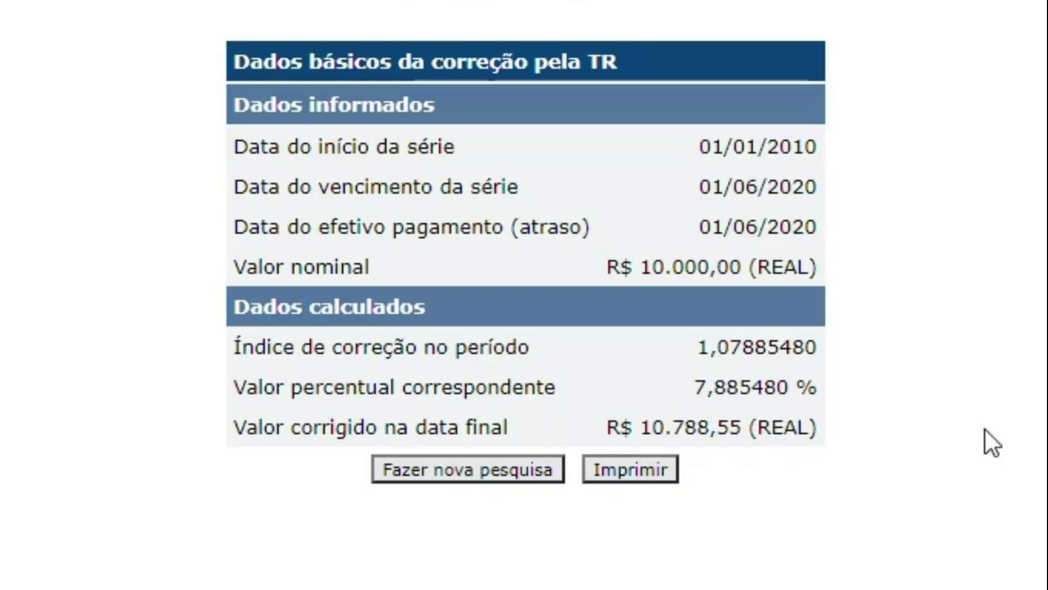
pyautogui.moveTo(603, 425); pyautogui.dragTo(827, 436)
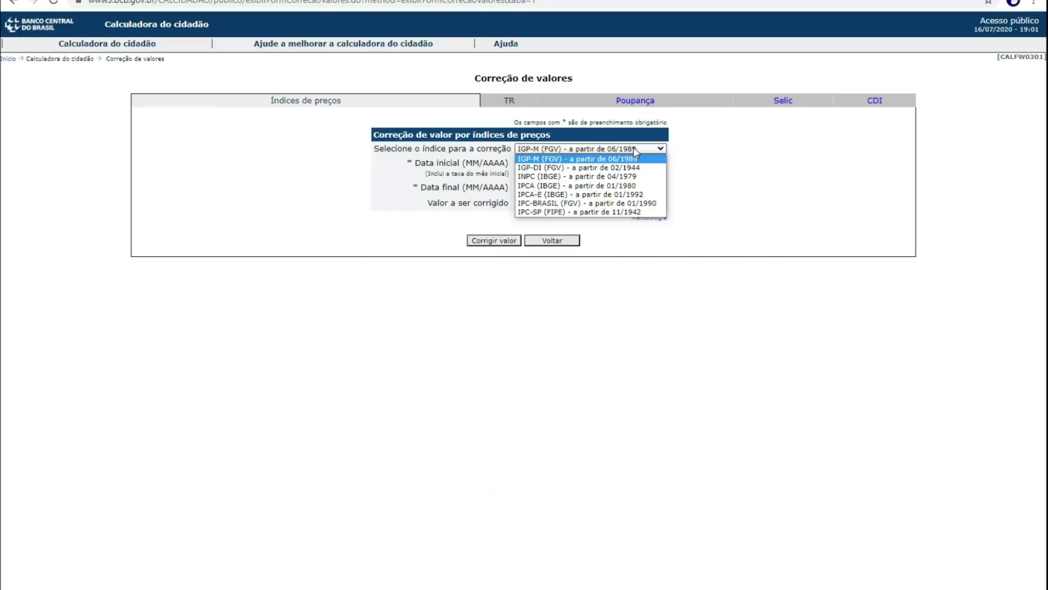
# Choose INPC (IBGE) as the price index for the correction, with initial date 01/2010 and final date 06/2020.
pyautogui.click(591, 177)
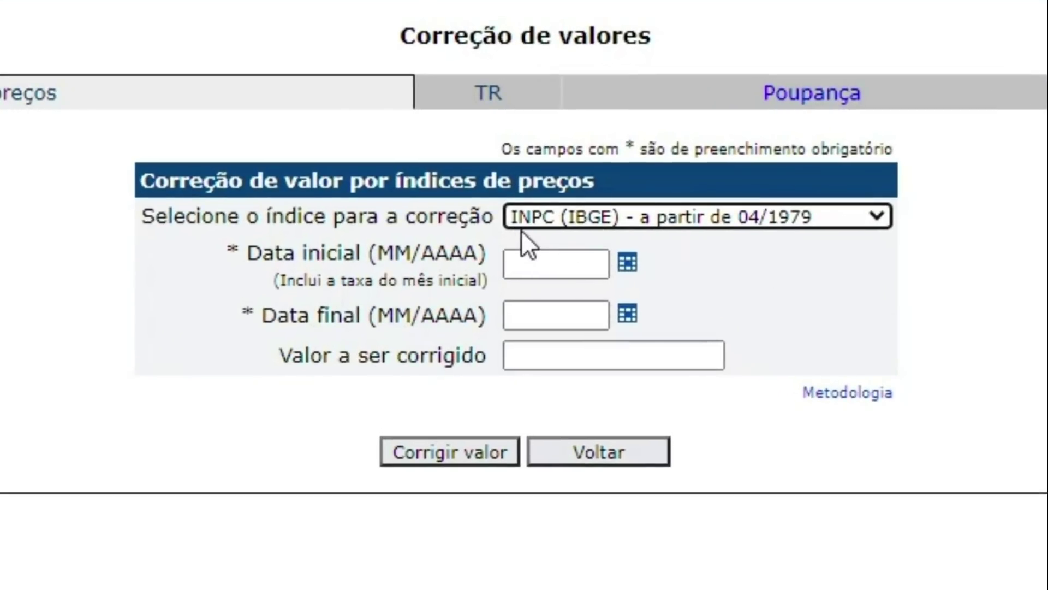
pyautogui.click(534, 258)
pyautogui.click(552, 323)
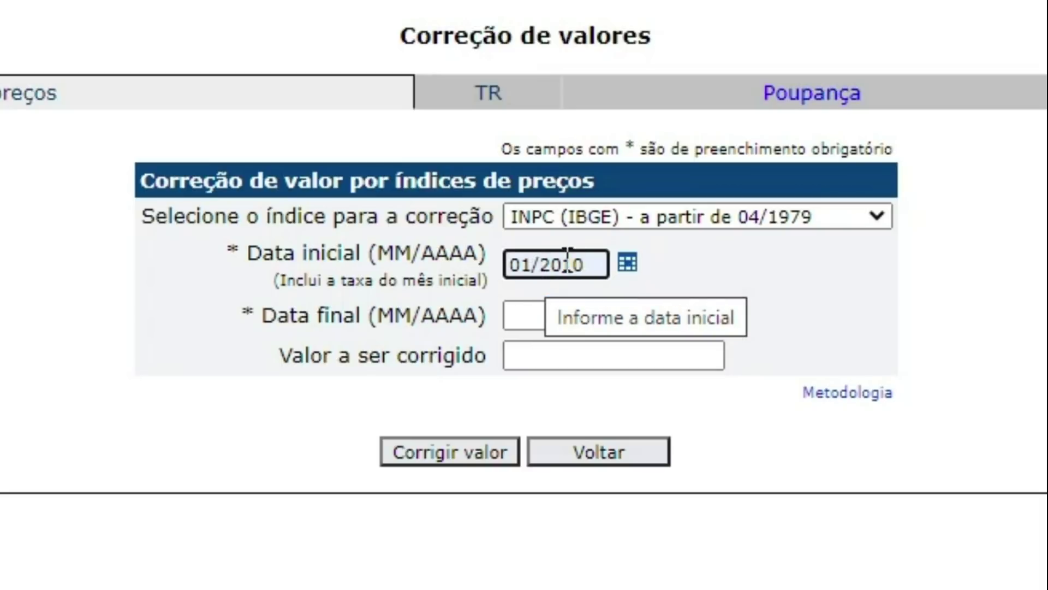
pyautogui.click(540, 307)
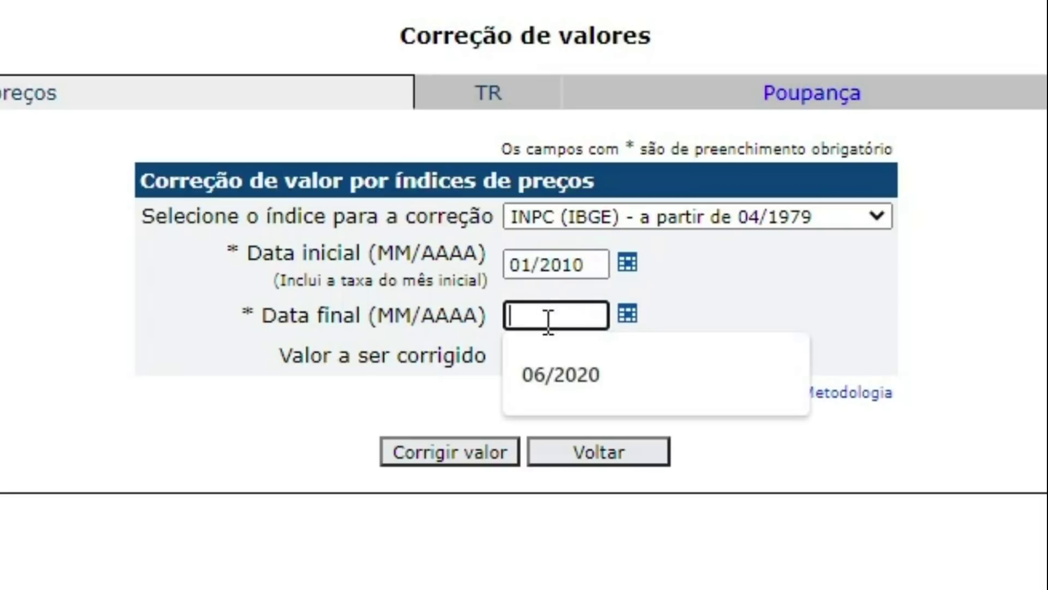
pyautogui.click(558, 367)
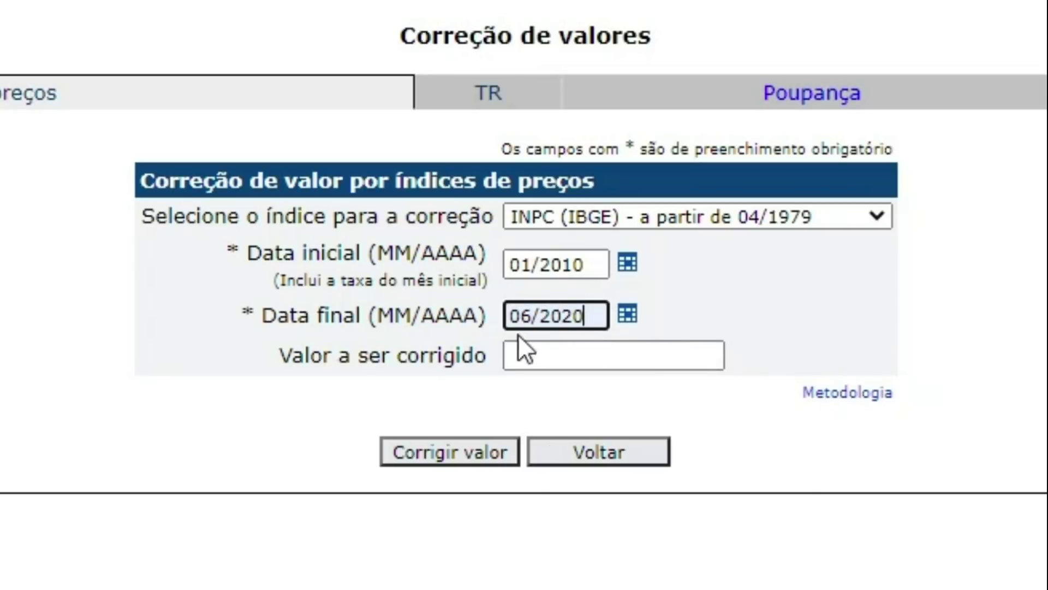
# Set the value to be corrected to 10000,00 and calculate the INPC correction.
pyautogui.click(650, 354)
pyautogui.click(596, 414)
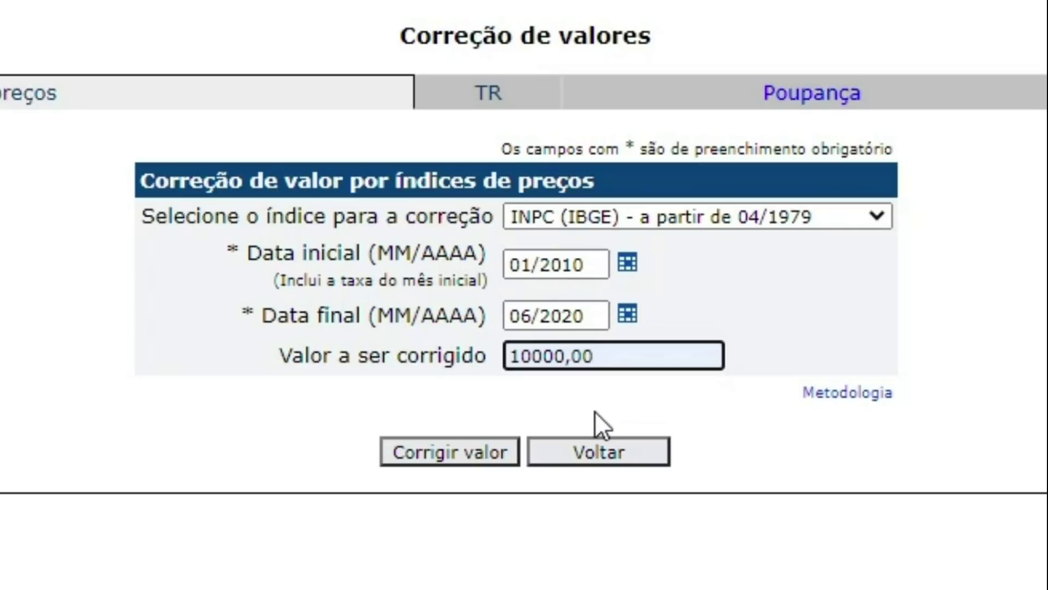
pyautogui.click(447, 454)
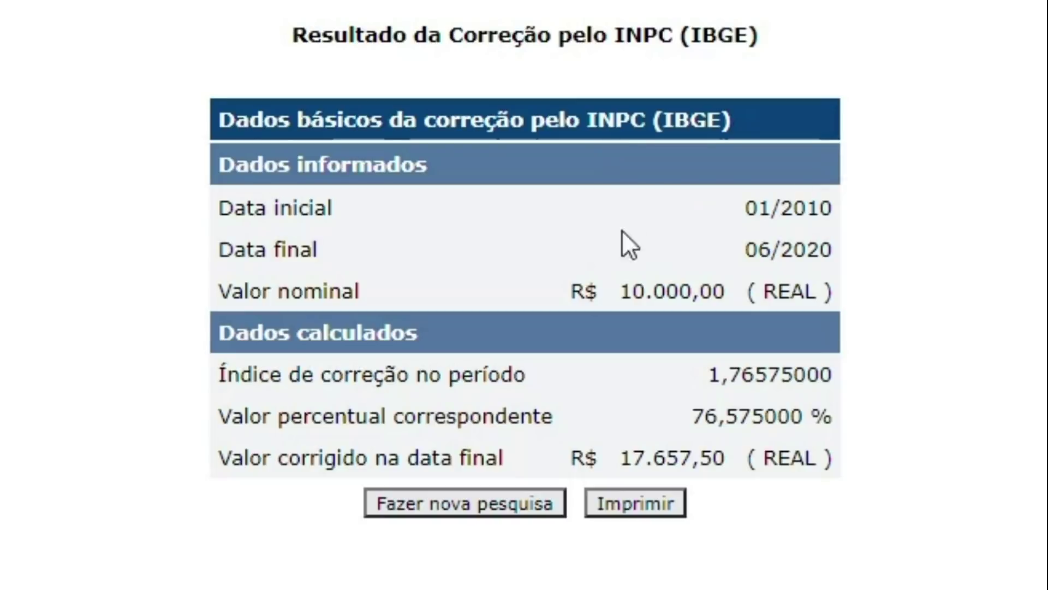
# Examine the corrected value at the final date in the INPC (IBGE) correction result.
pyautogui.moveTo(610, 458); pyautogui.dragTo(878, 468)
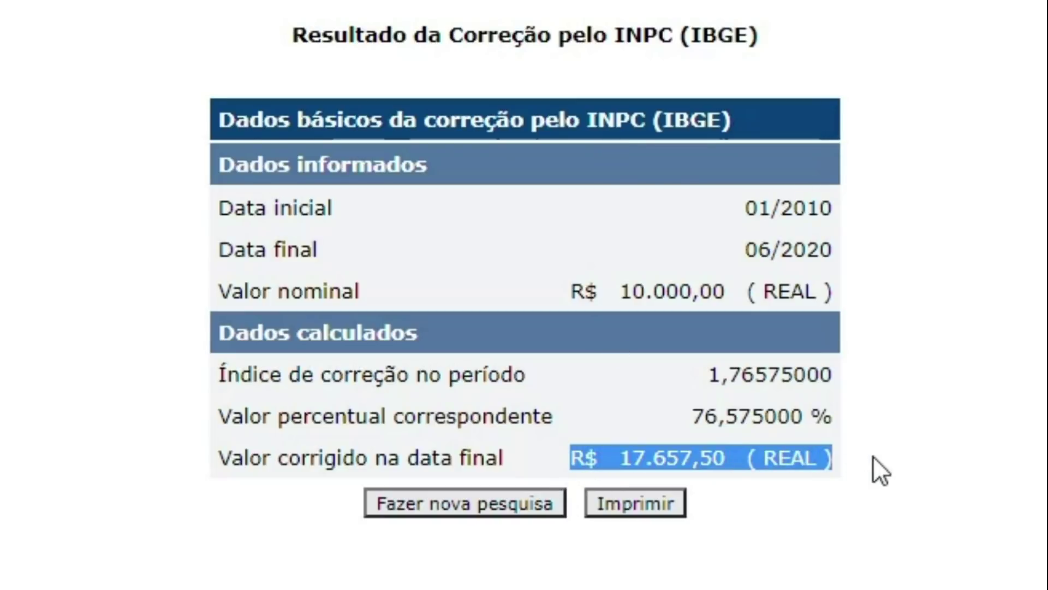
pyautogui.click(971, 510)
pyautogui.moveTo(573, 457); pyautogui.dragTo(764, 458)
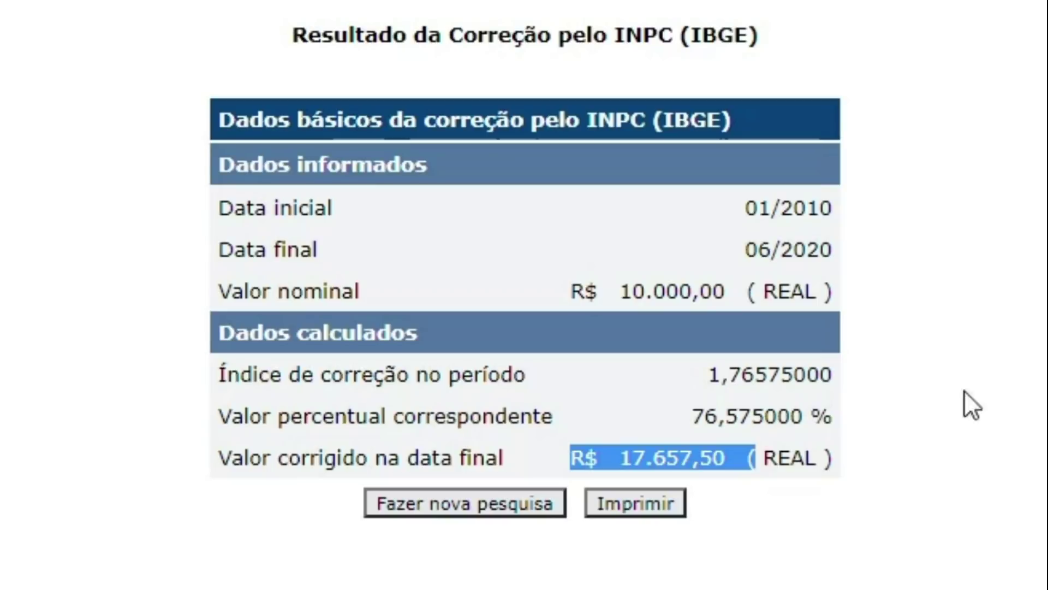
pyautogui.click(598, 452)
pyautogui.moveTo(576, 452); pyautogui.dragTo(817, 452)
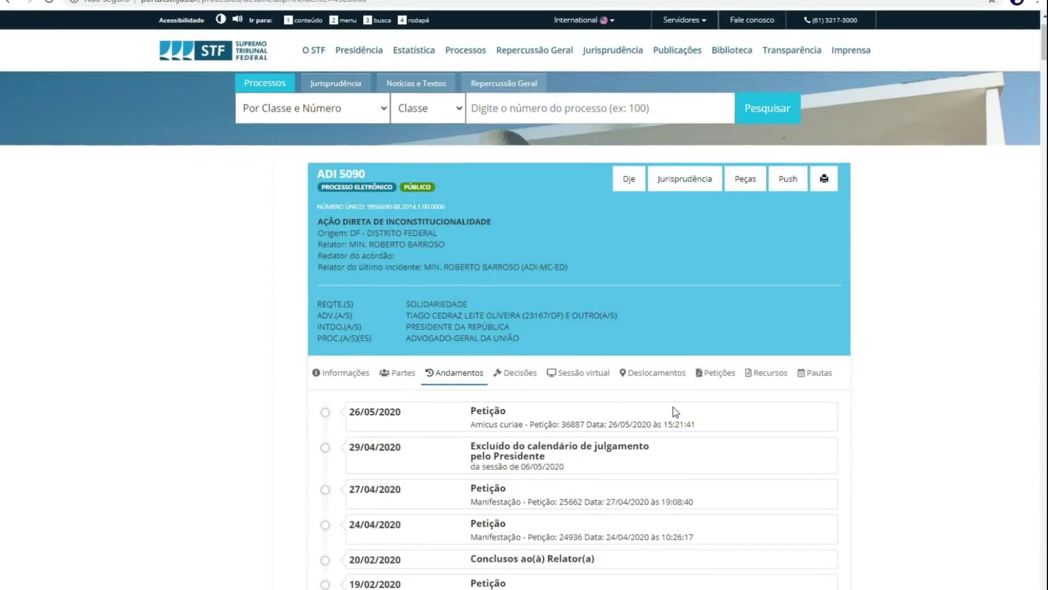
# Review the ADI 5090 case header on the Supremo Tribunal Federal portal and the 29/04/2020 entry in its case progress.
pyautogui.moveTo(307, 224); pyautogui.dragTo(534, 358)
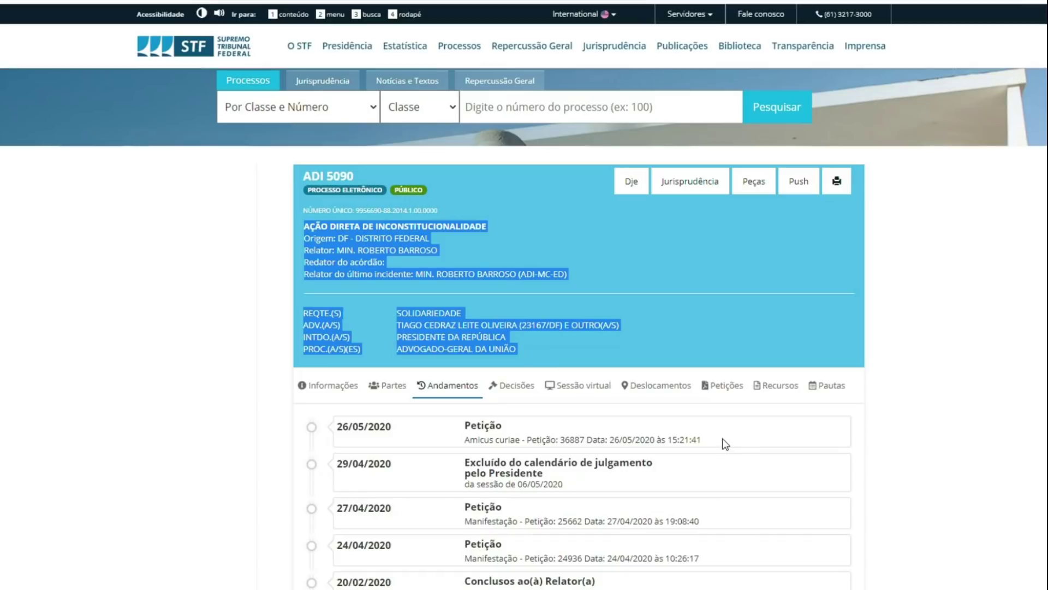
pyautogui.click(330, 175)
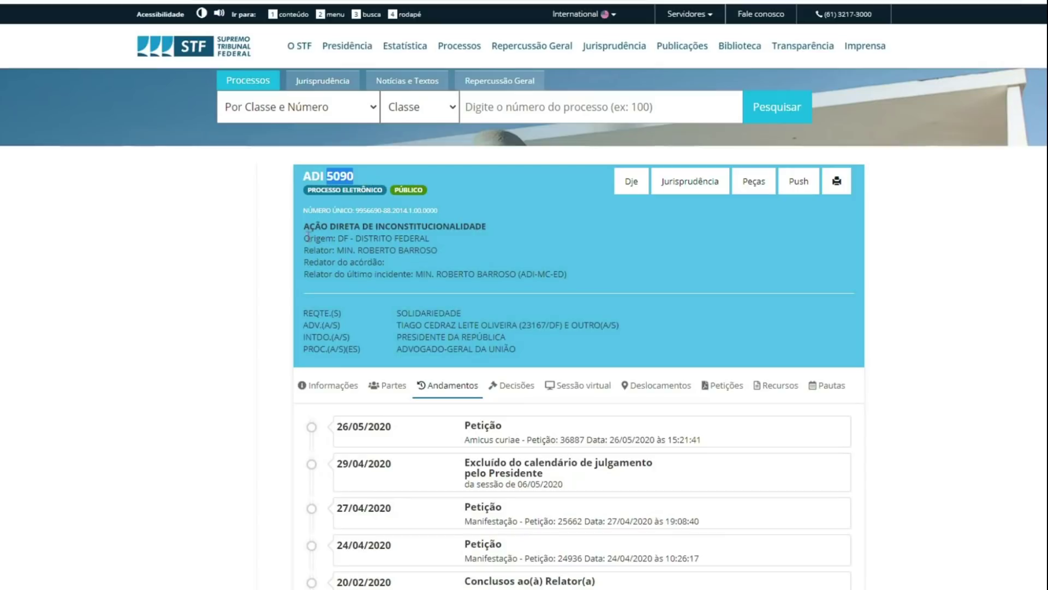
pyautogui.moveTo(304, 226); pyautogui.dragTo(495, 230)
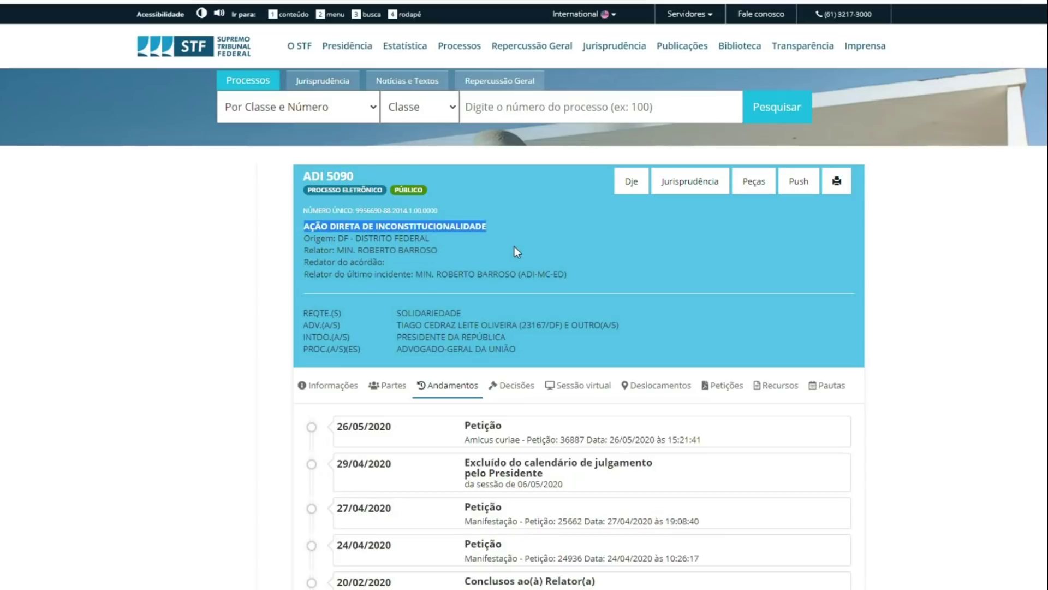
pyautogui.scroll(-1, 513, 333)
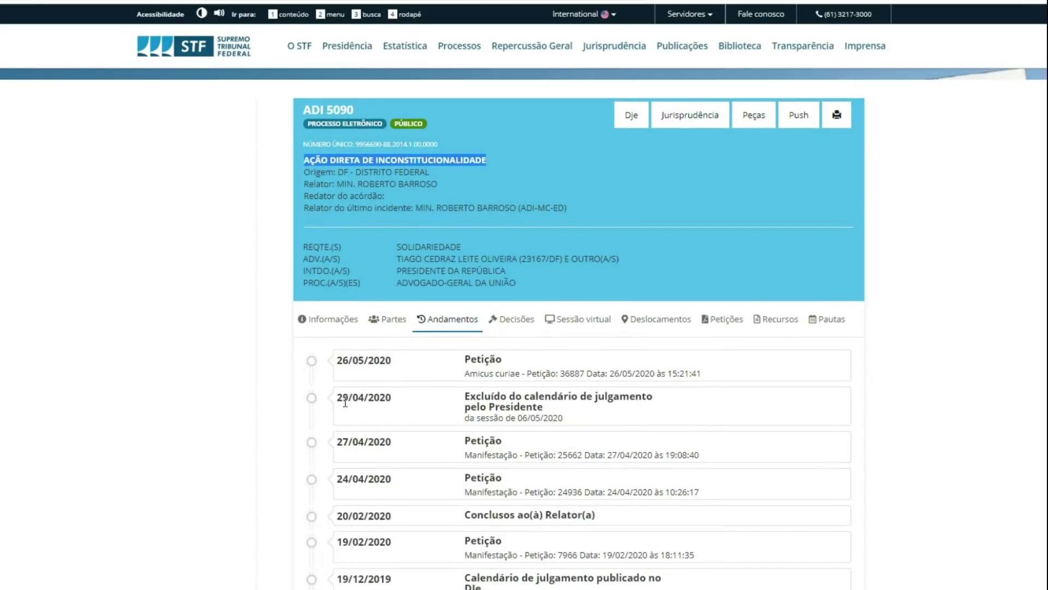
pyautogui.moveTo(343, 397); pyautogui.dragTo(578, 419)
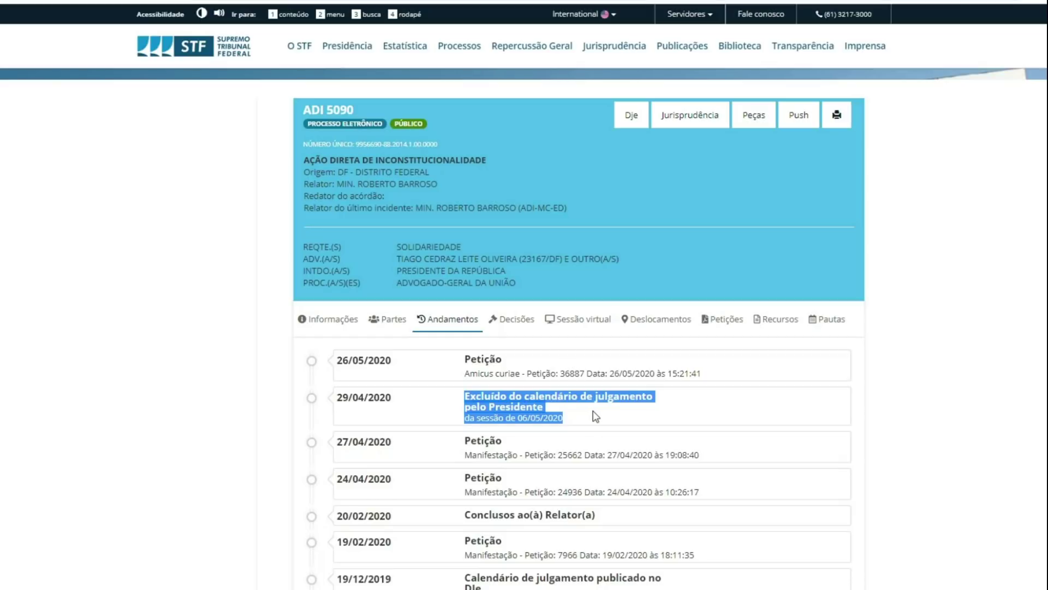
pyautogui.click(597, 417)
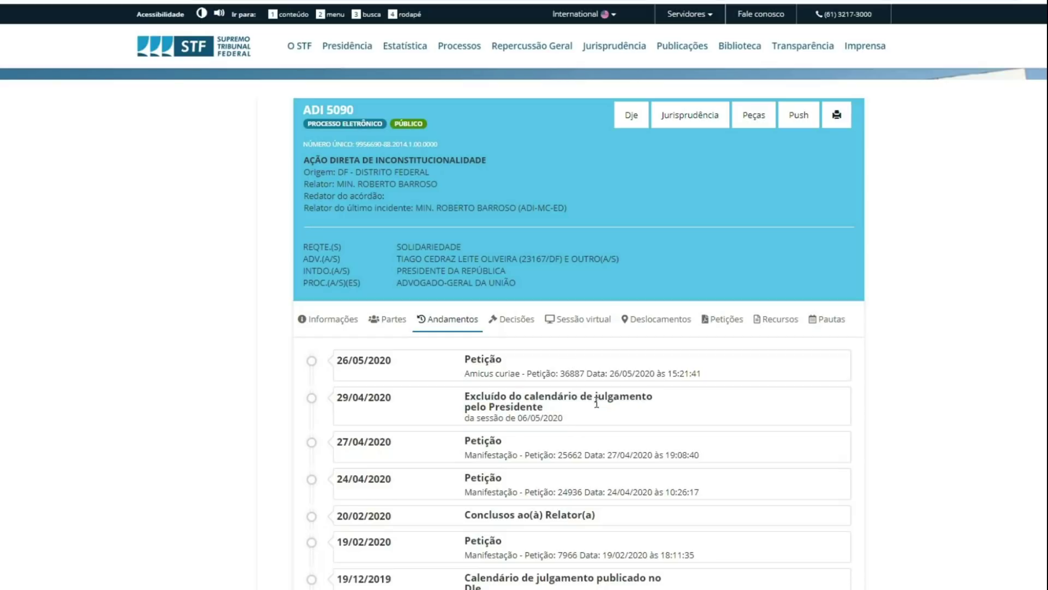
pyautogui.moveTo(467, 410); pyautogui.dragTo(590, 429)
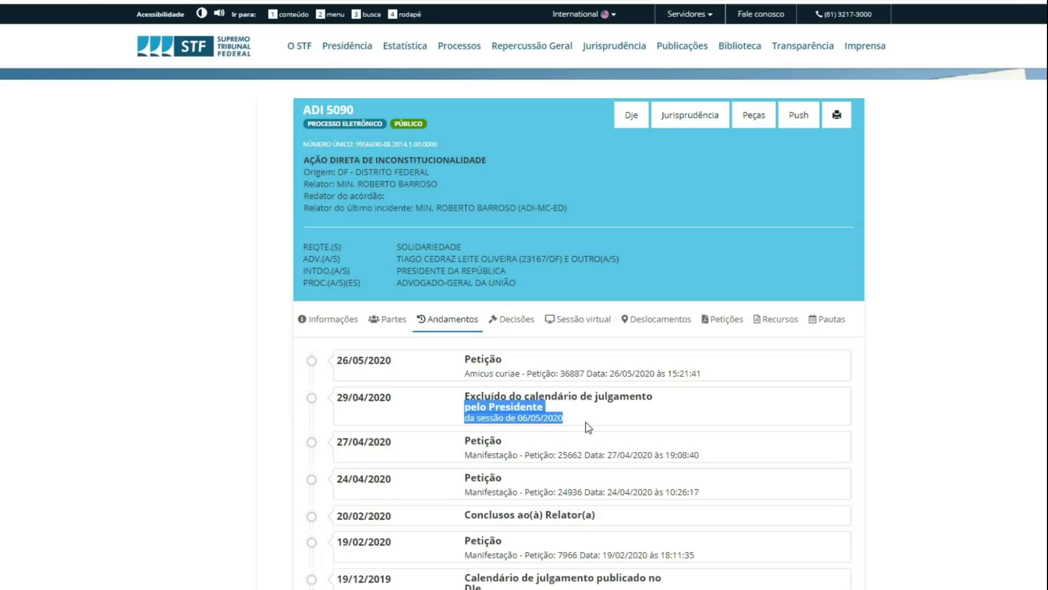
pyautogui.click(497, 408)
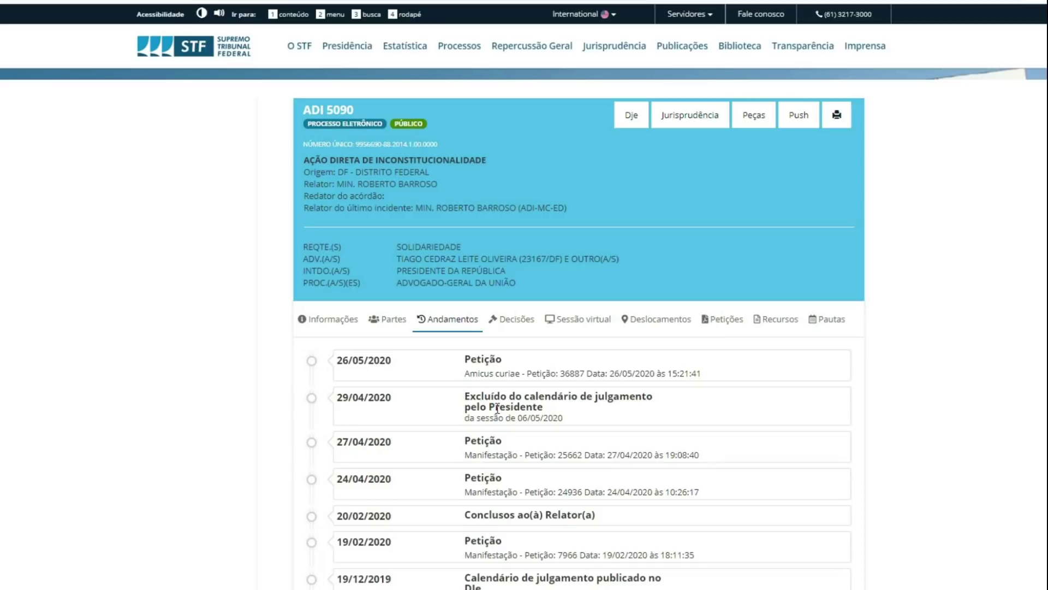
# Highlight the 29/04/2020 progress entry about the exclusion of ADI 5090 from the judgment calendar.
pyautogui.moveTo(464, 397); pyautogui.dragTo(588, 427)
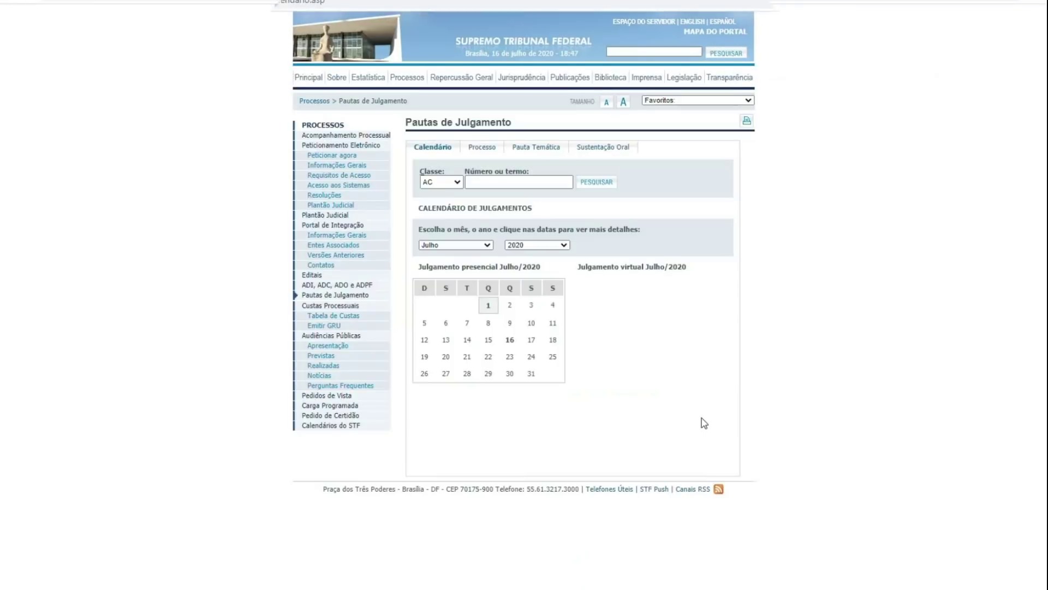
# Search the STF judgment agendas (Pautas de Julgamento) for class ADI, number 5090.
pyautogui.click(419, 173)
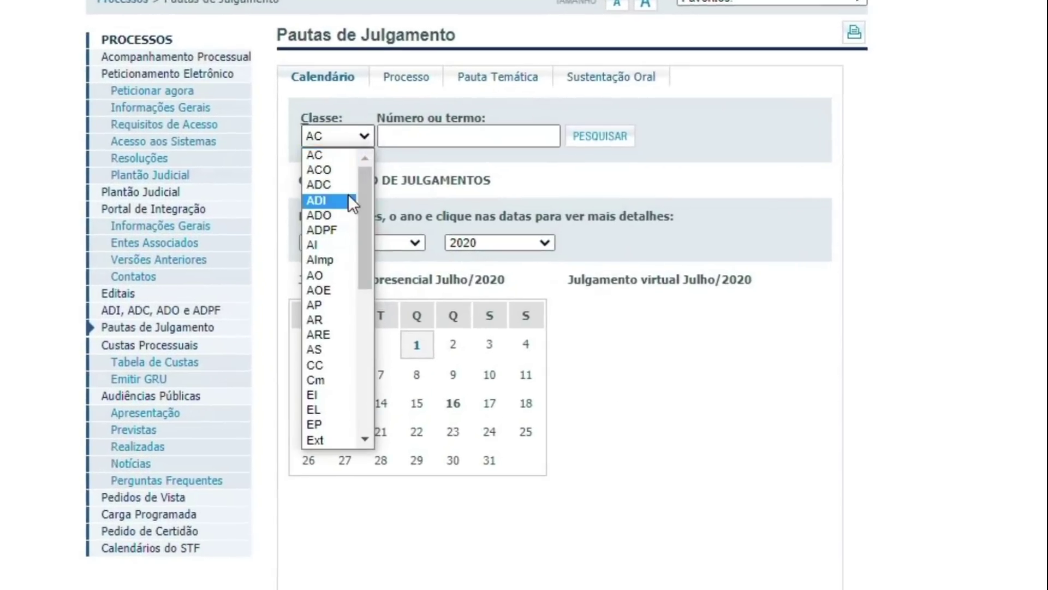
pyautogui.click(422, 213)
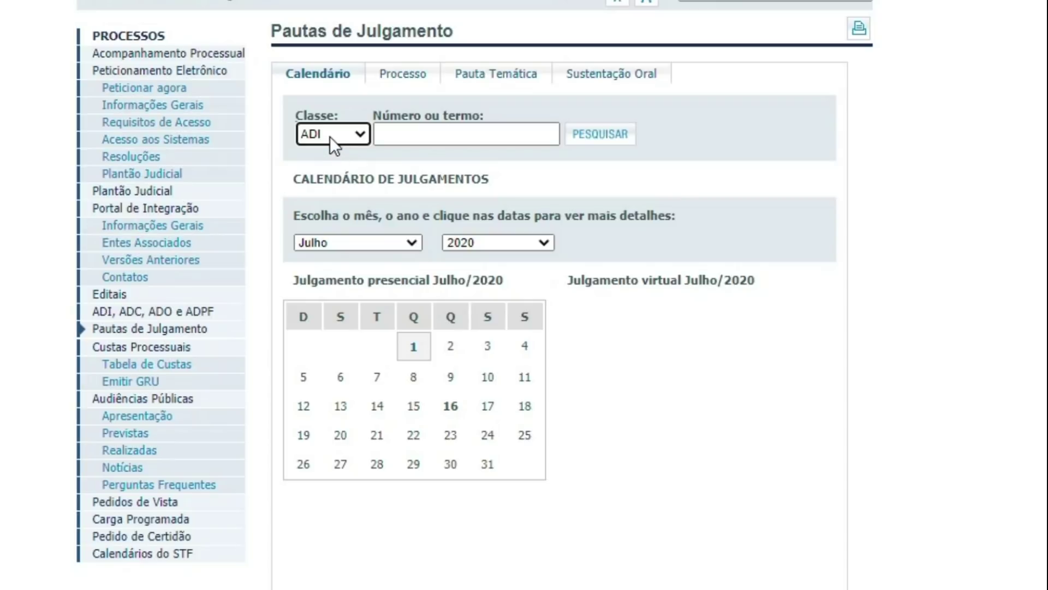
pyautogui.click(411, 135)
pyautogui.click(410, 178)
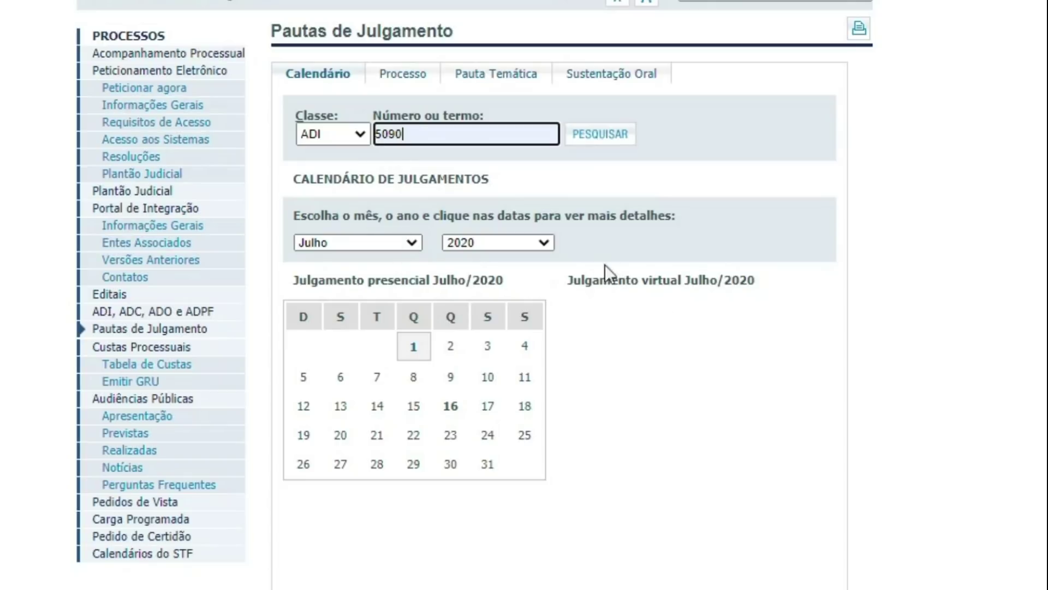
pyautogui.click(611, 131)
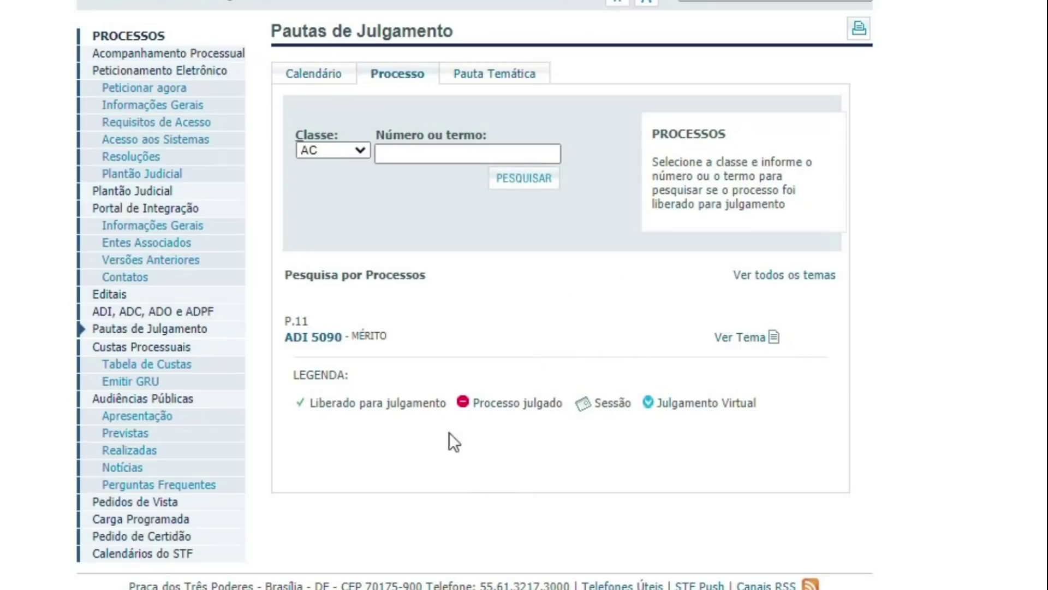
# Open the theme details of ADI 5090 from the search result and highlight the rapporteur in the case data.
pyautogui.moveTo(299, 400); pyautogui.dragTo(421, 412)
pyautogui.click(740, 339)
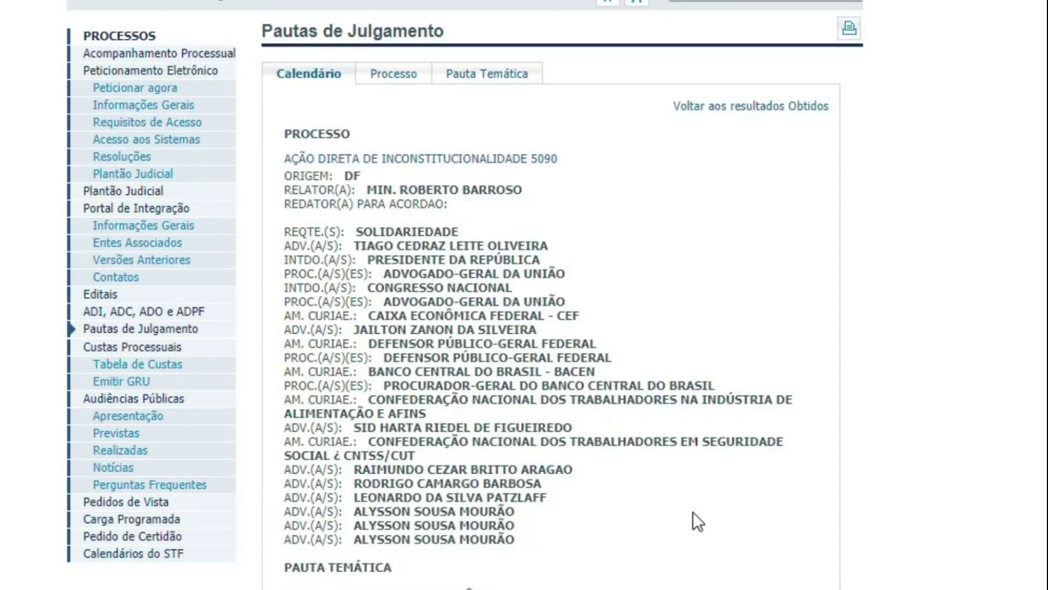
pyautogui.scroll(-5, 693, 513)
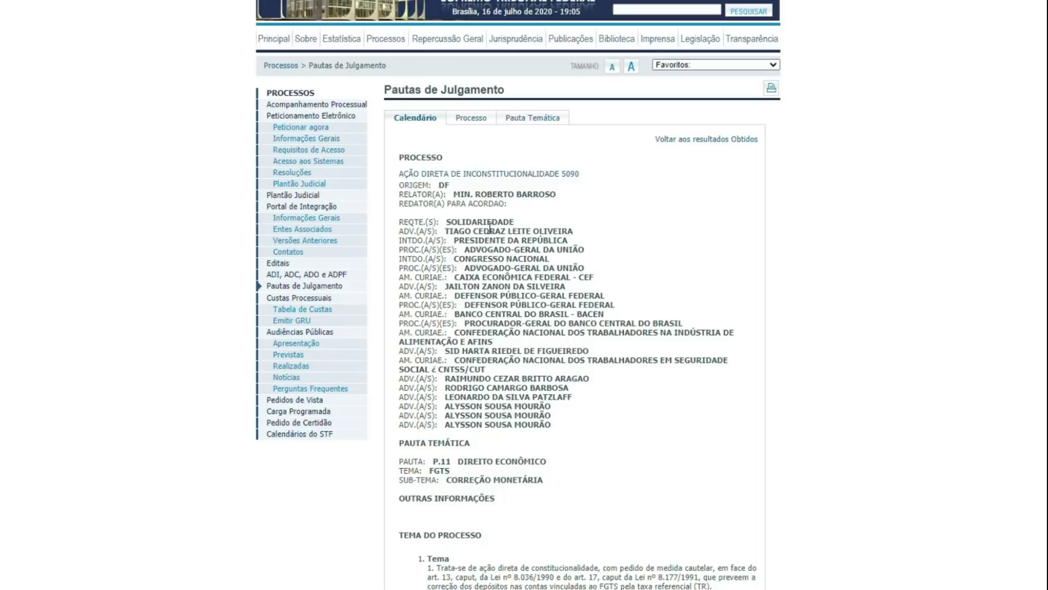
pyautogui.moveTo(452, 194); pyautogui.dragTo(557, 195)
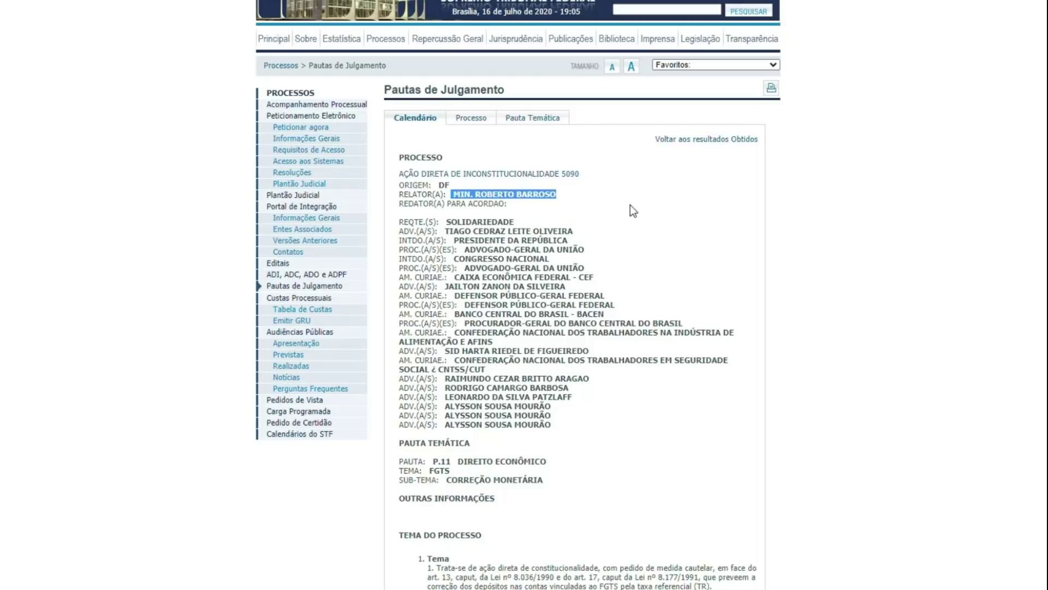
# Highlight the Informações passage from "determinar a suspensão de todos os feitos" through "Supremo Tribunal Federal" in the ADI 5090 theme.
pyautogui.scroll(-10, 631, 211)
pyautogui.moveTo(688, 483); pyautogui.dragTo(726, 487)
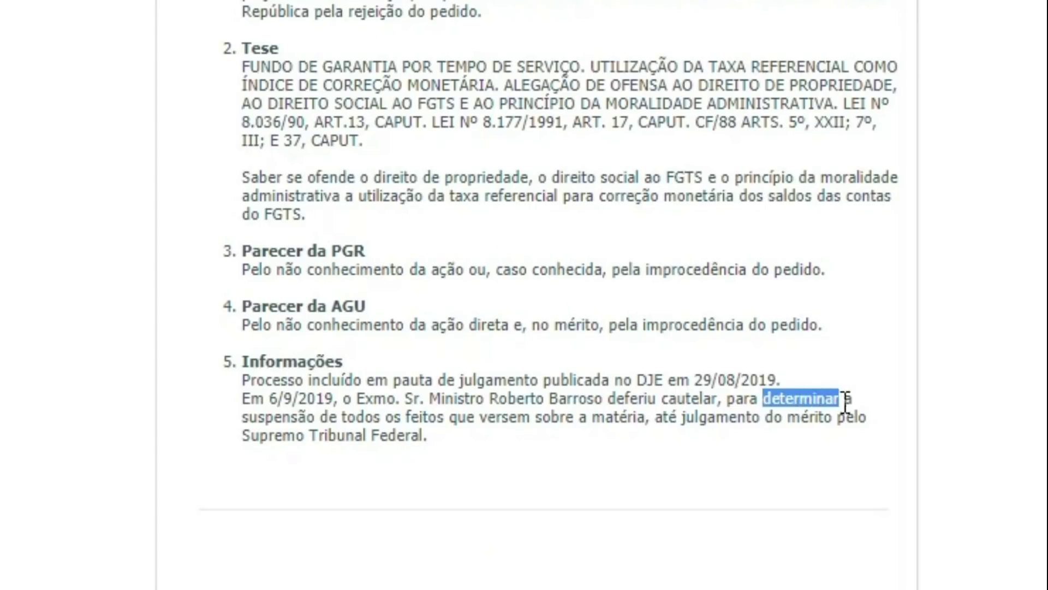
pyautogui.moveTo(854, 403); pyautogui.dragTo(638, 422)
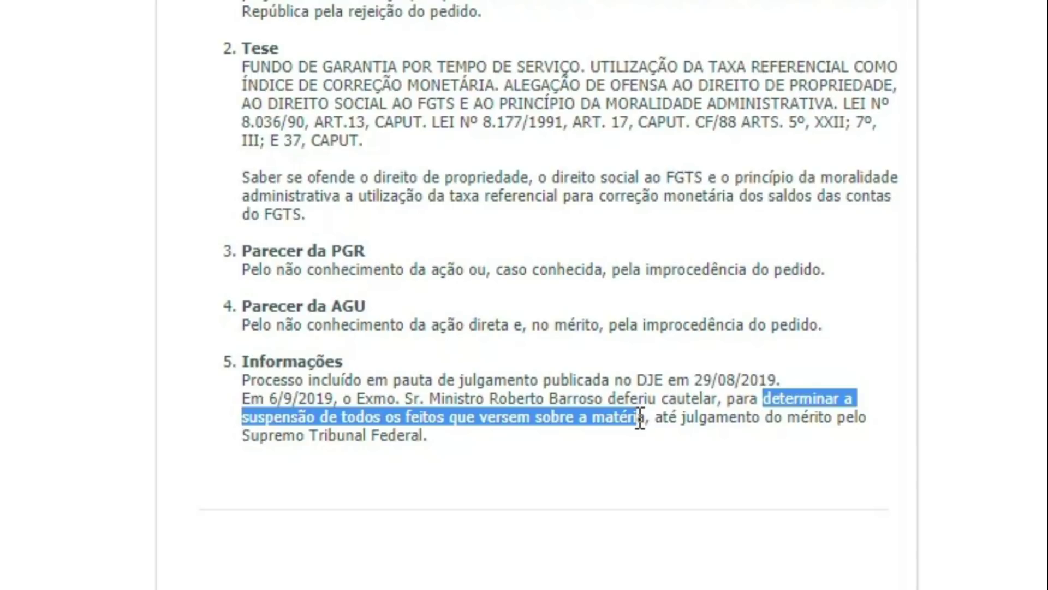
pyautogui.moveTo(640, 418); pyautogui.dragTo(600, 440)
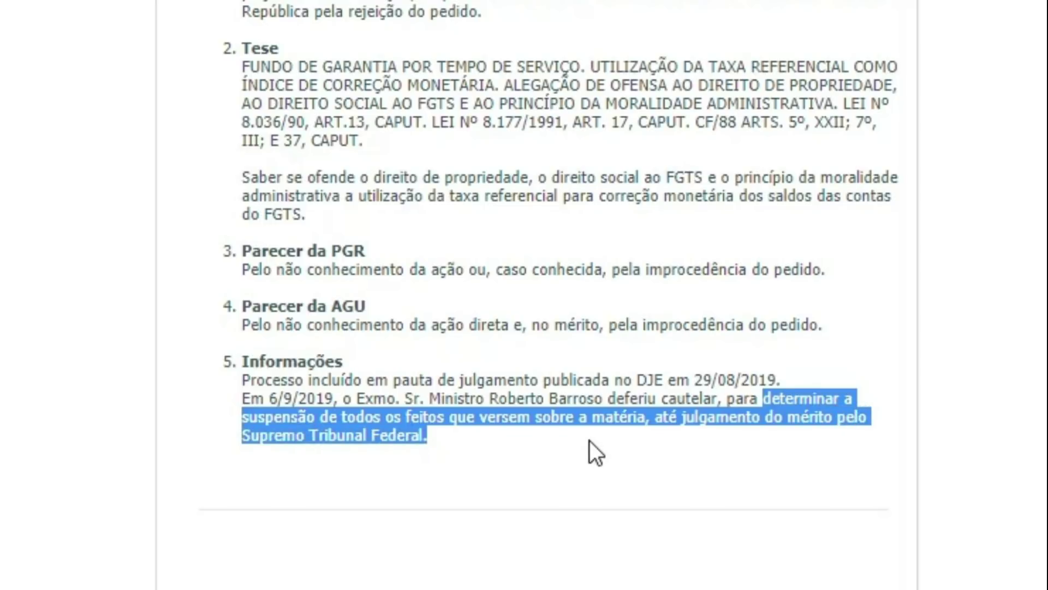